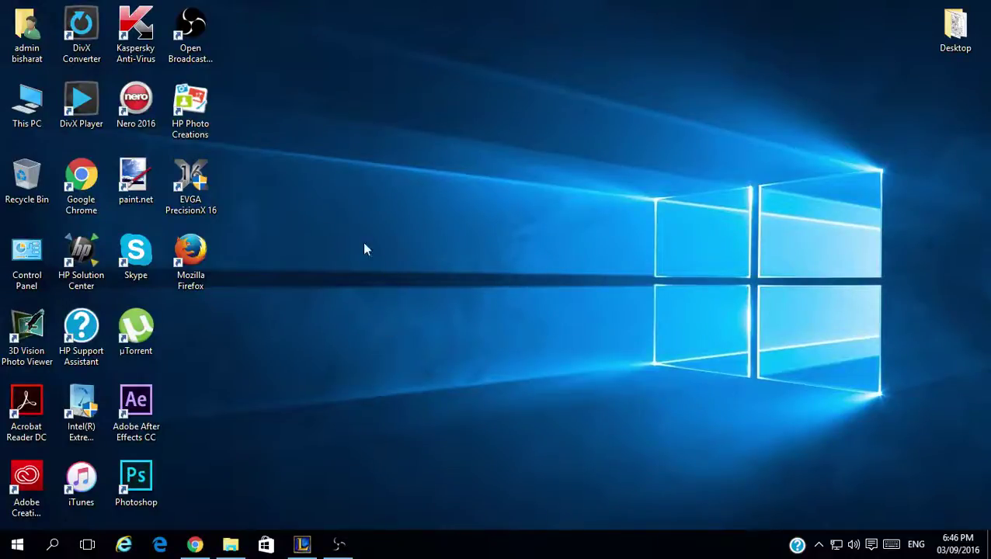
- Glance at the Start menu app list, then refresh the desktop three times
left_click(29, 545)
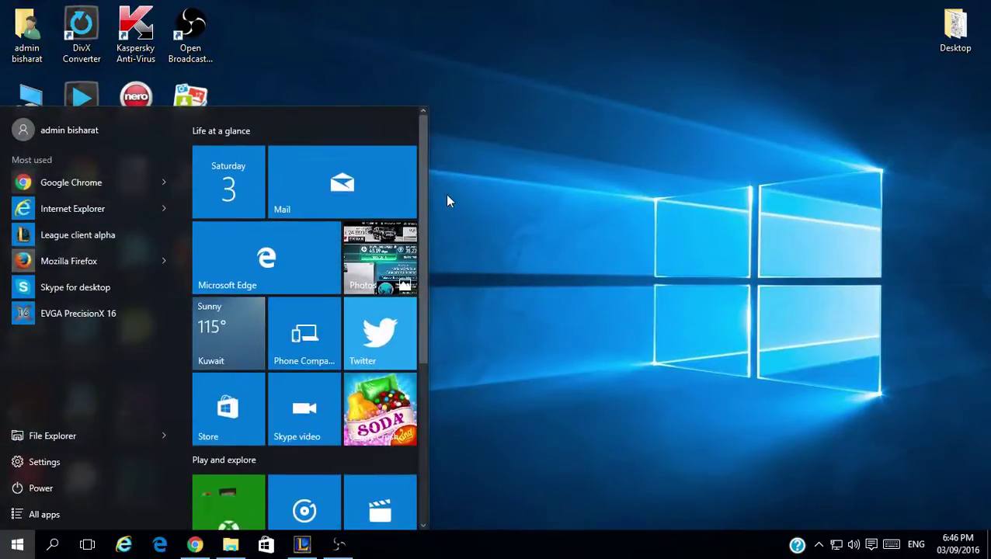
left_click(447, 196)
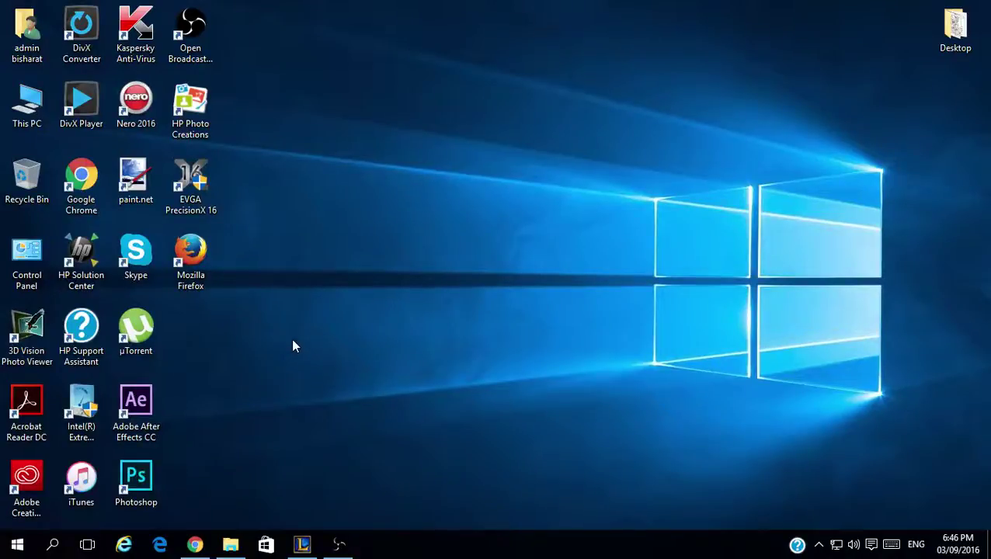
right_click(324, 226)
left_click(365, 266)
right_click(362, 265)
left_click(384, 309)
right_click(276, 230)
left_click(315, 271)
- Search Windows for 'out', dismiss the results, and refresh the desktop again
left_click(53, 545)
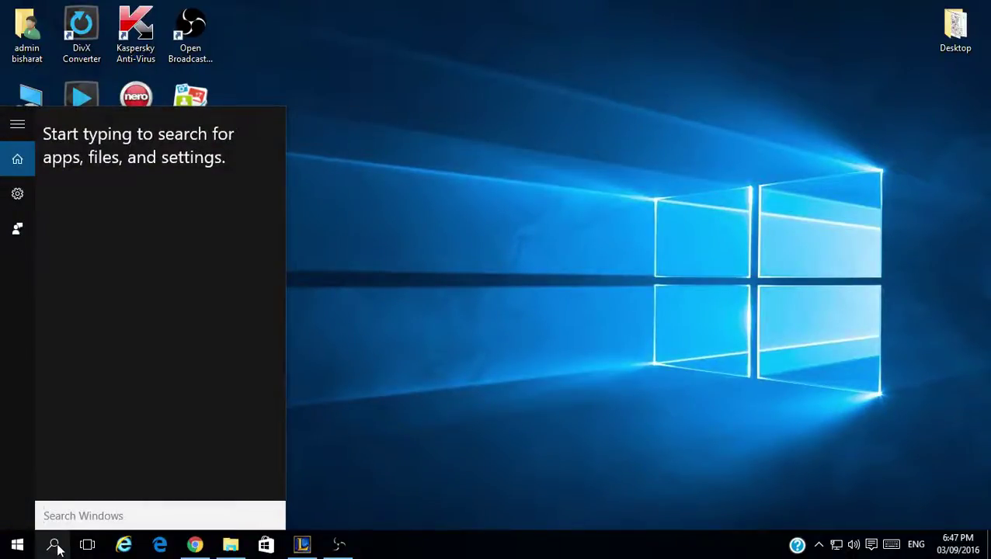
type("out")
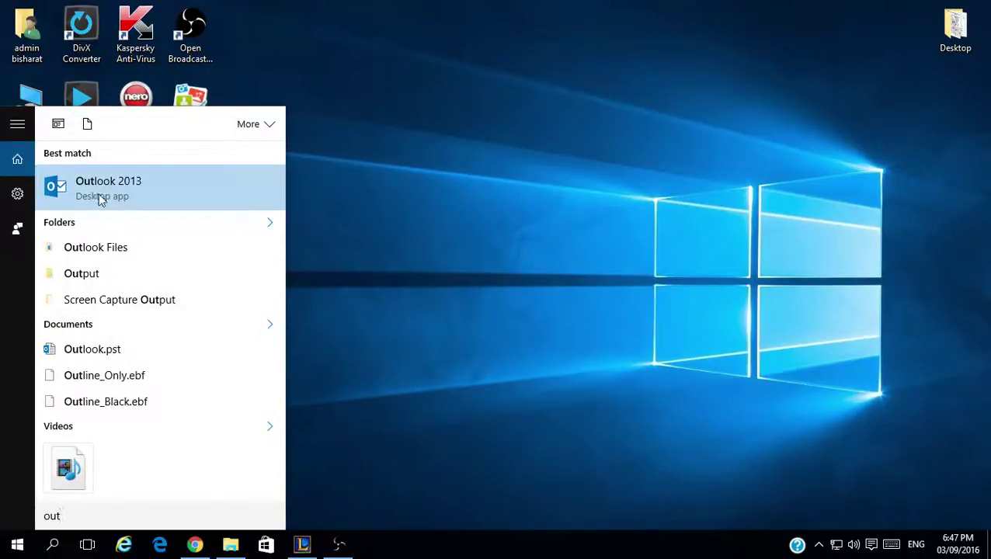
left_click(442, 216)
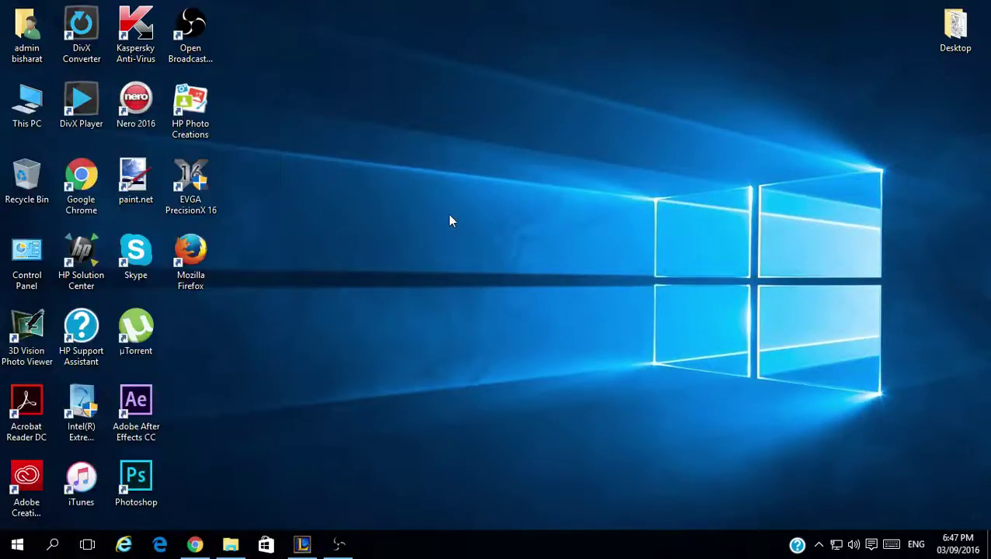
right_click(394, 290)
left_click(444, 327)
- In Control Panel's Mail settings, add a new mail profile named 'Sample'
double_click(26, 254)
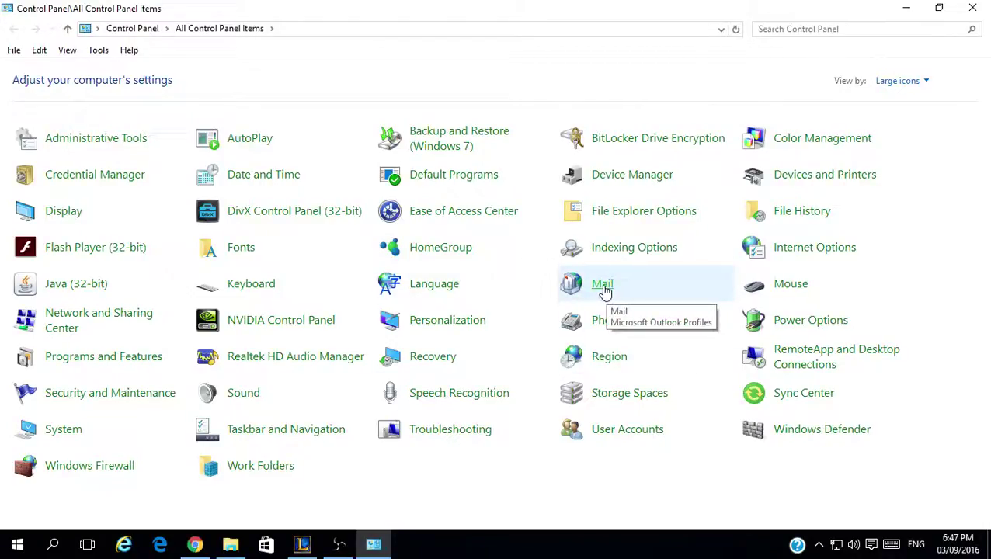
left_click(602, 285)
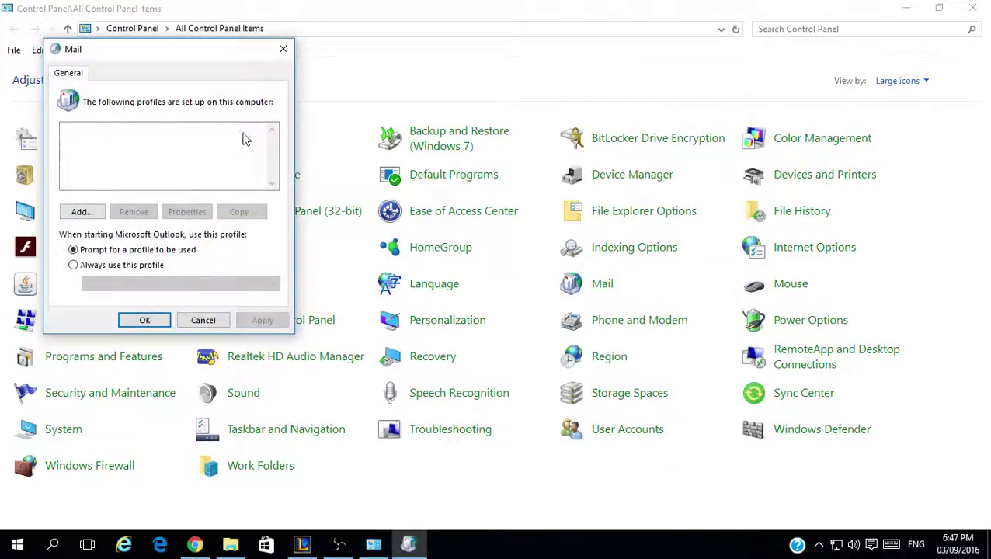
left_click_drag(184, 66, 414, 116)
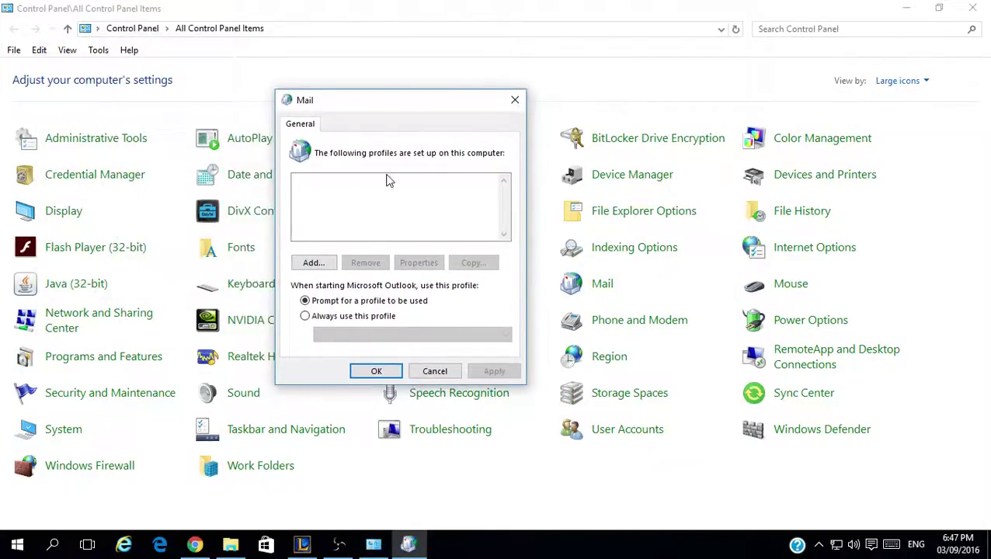
left_click(313, 264)
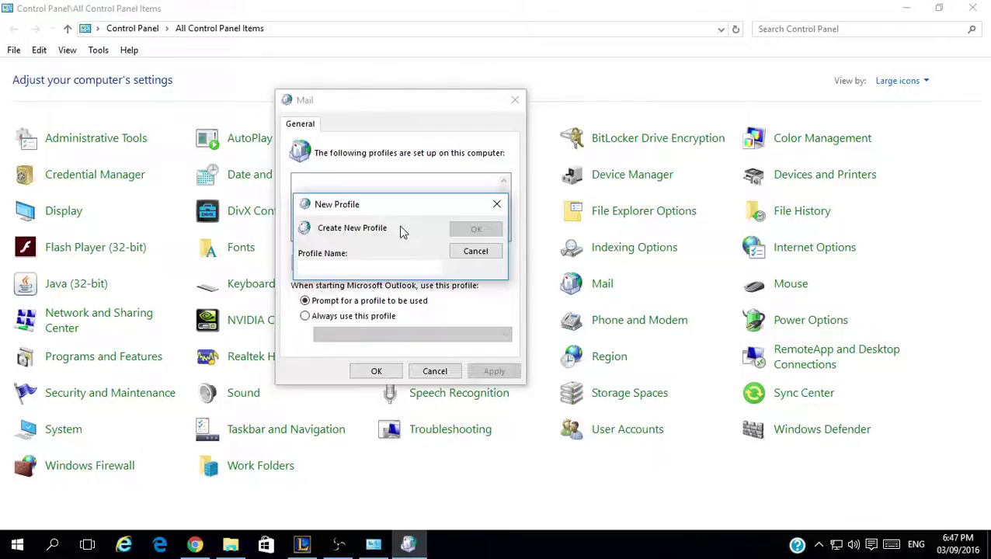
type("Samp")
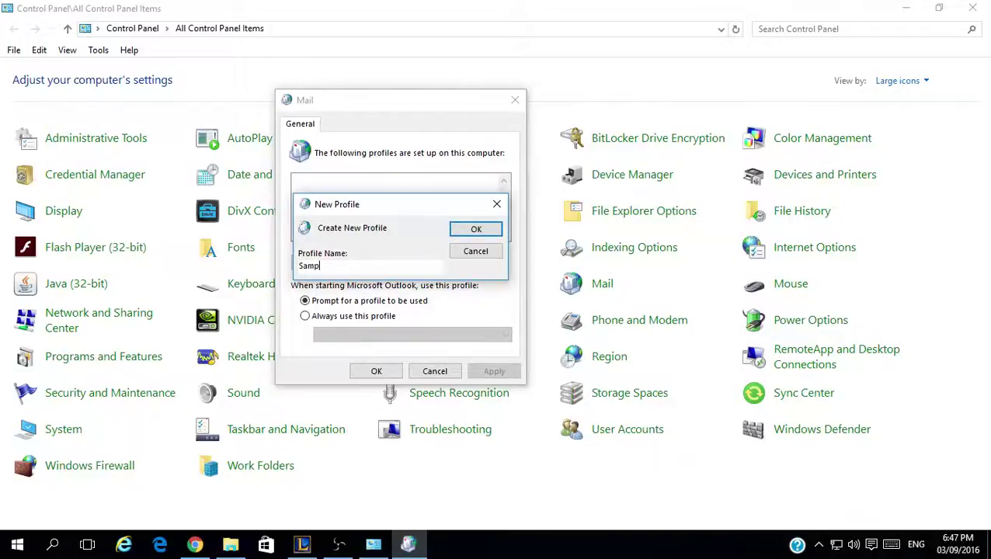
type("le")
left_click(474, 227)
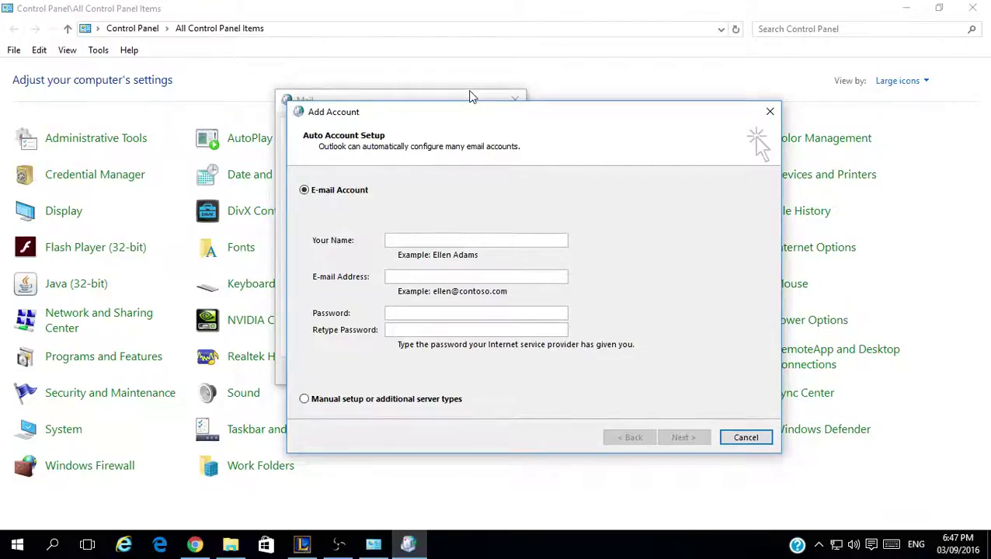
- Minimize Control Panel and enter the account holder's display name in Auto Account Setup
left_click_drag(572, 117, 526, 90)
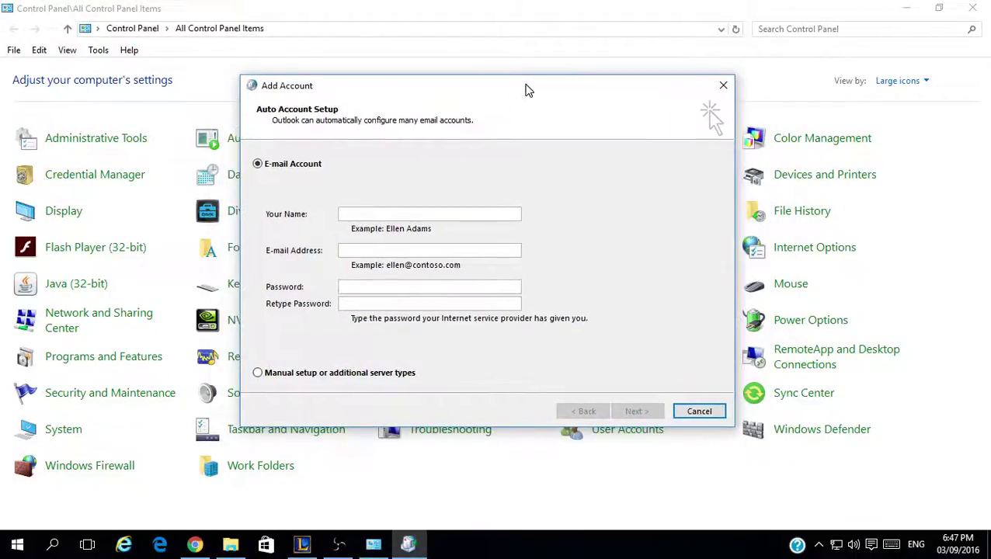
left_click(904, 8)
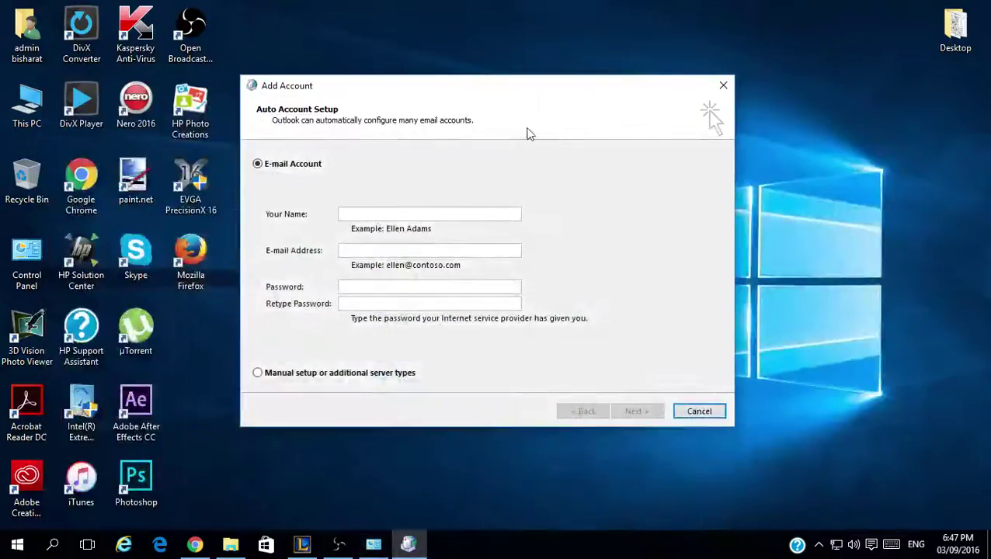
left_click_drag(521, 94, 538, 100)
left_click(445, 222)
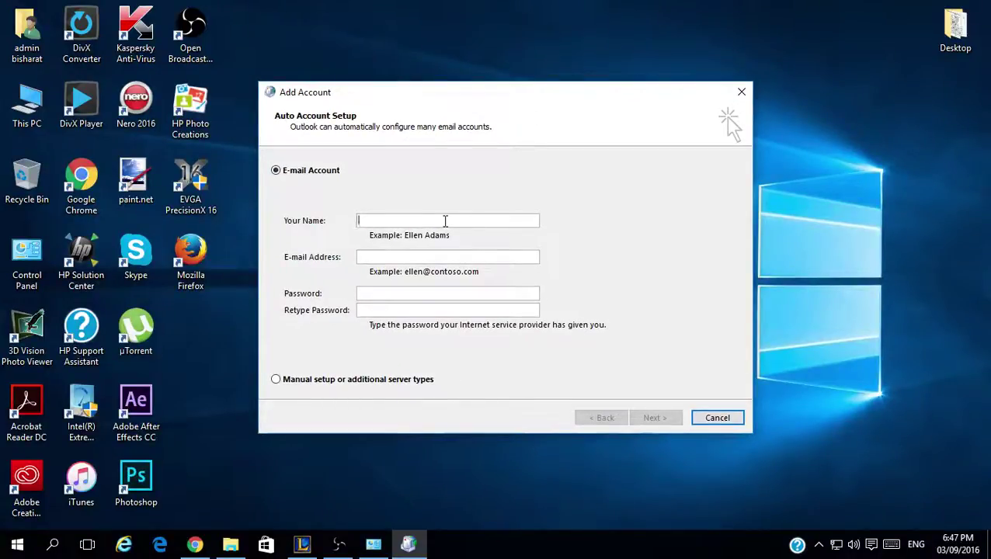
type("Amco Sample")
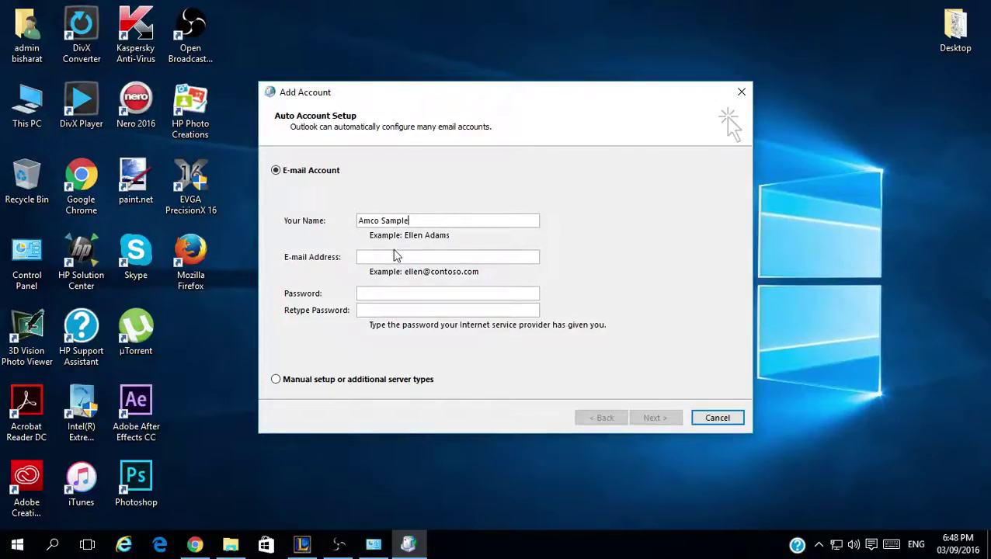
- Fill in the account's e-mail address and password, moving on to the confirmation field
left_click(394, 251)
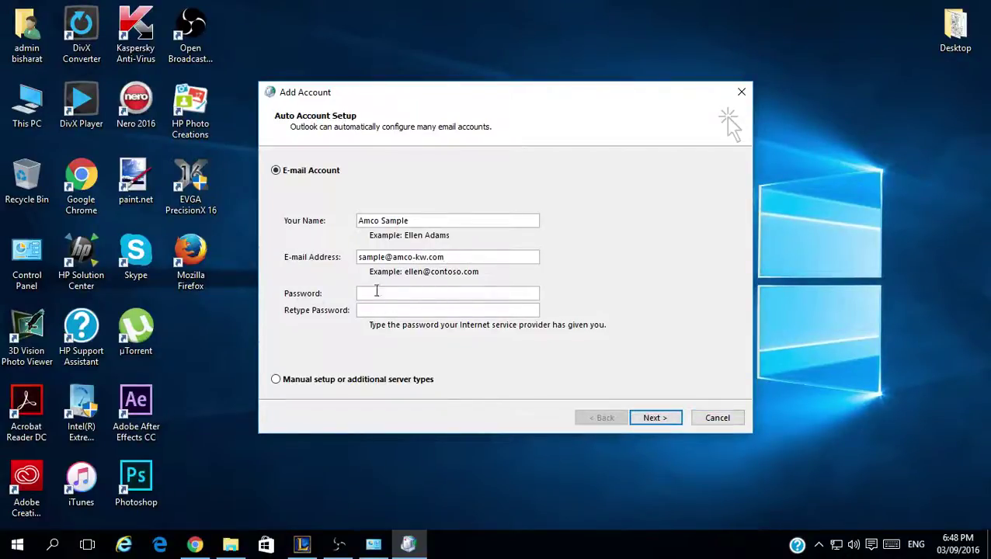
left_click(384, 292)
type("*********")
key("Tab")
type("*********")
- Submit the account details so Outlook searches for the mail server settings
left_click(648, 417)
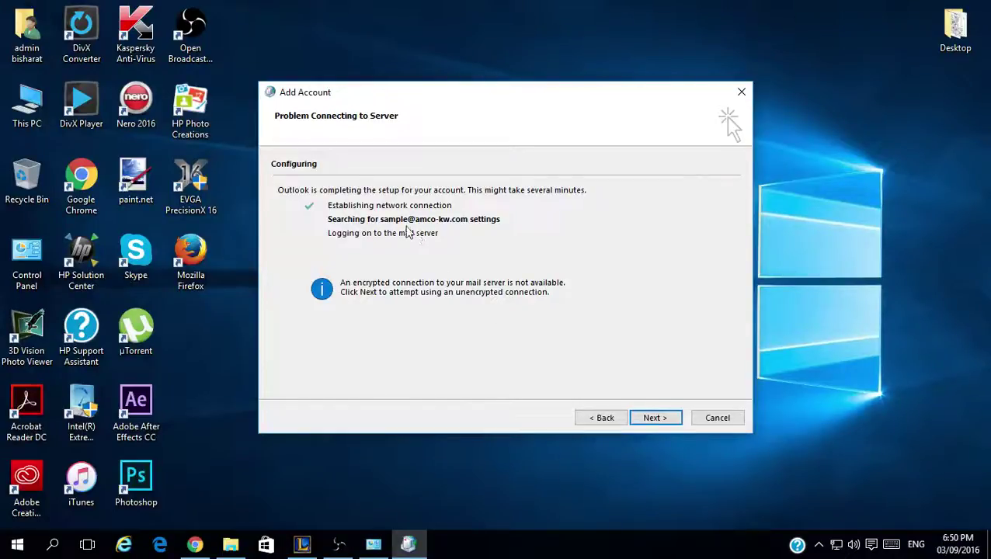
- Retry setup over an unencrypted connection and finish adding the IMAP account
left_click(651, 419)
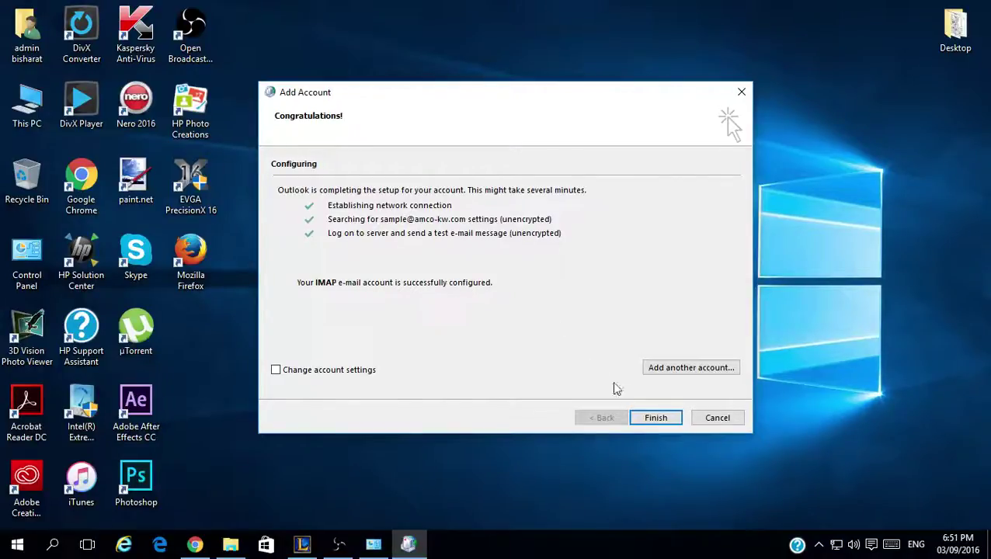
left_click(656, 418)
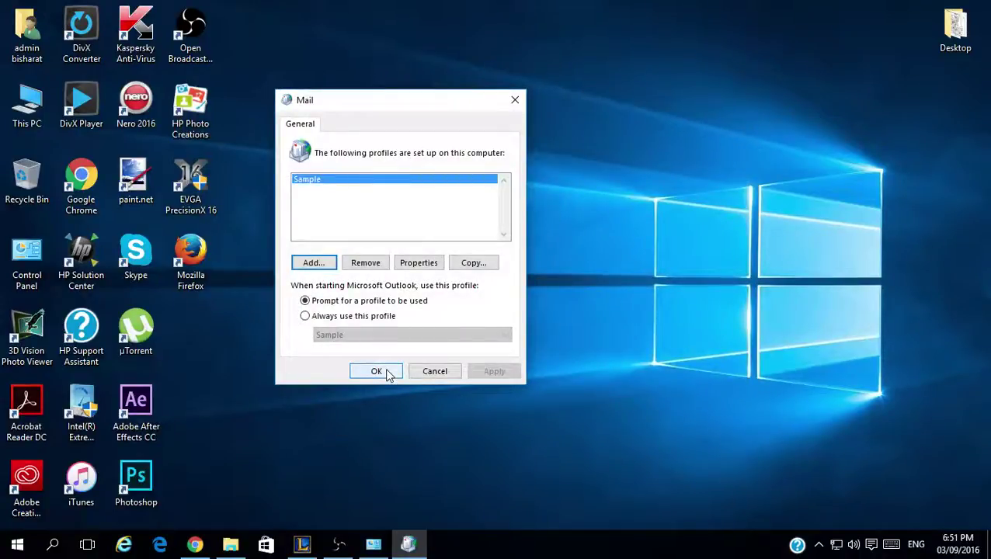
- Close the Mail window, refresh the desktop, and launch Outlook 2013 via a search for 'out'
left_click(386, 372)
right_click(331, 241)
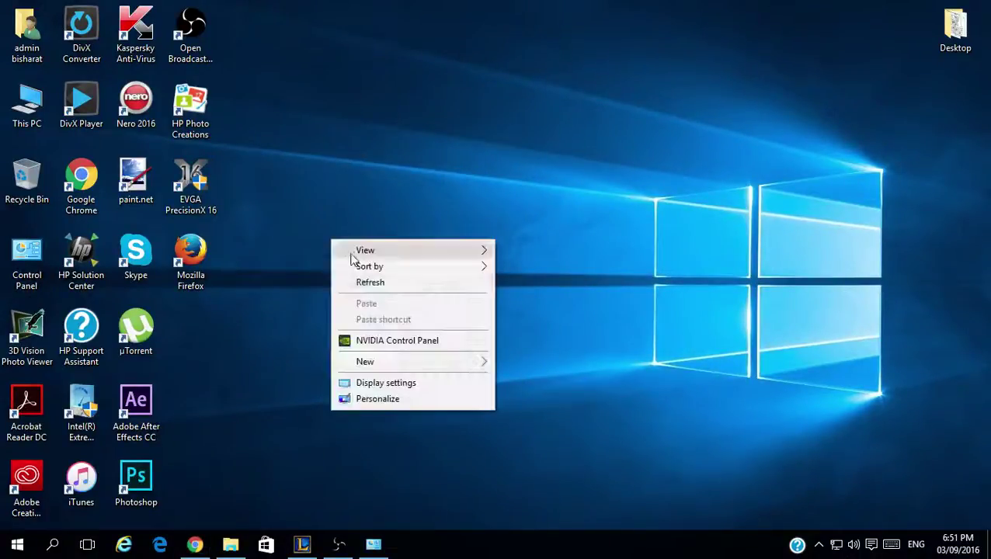
left_click(366, 282)
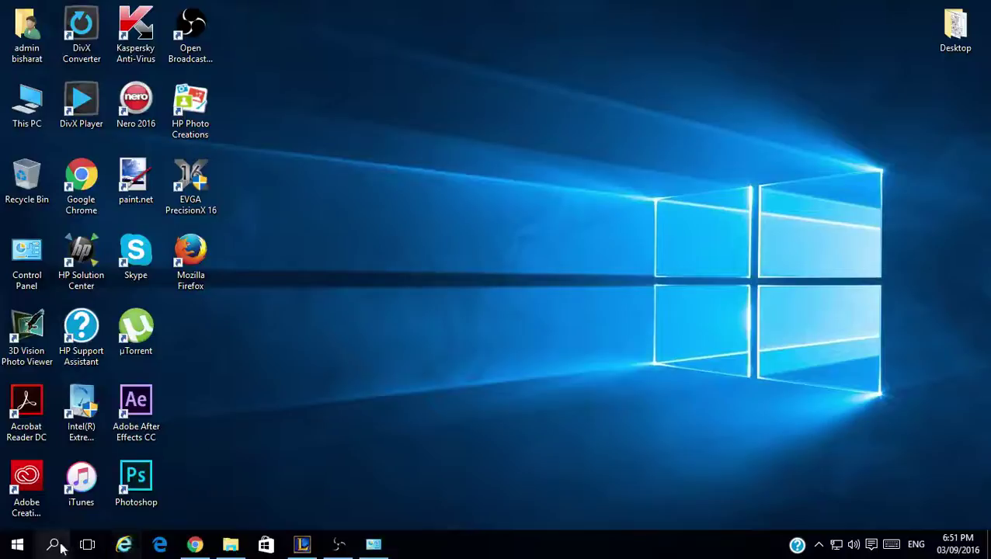
left_click(52, 544)
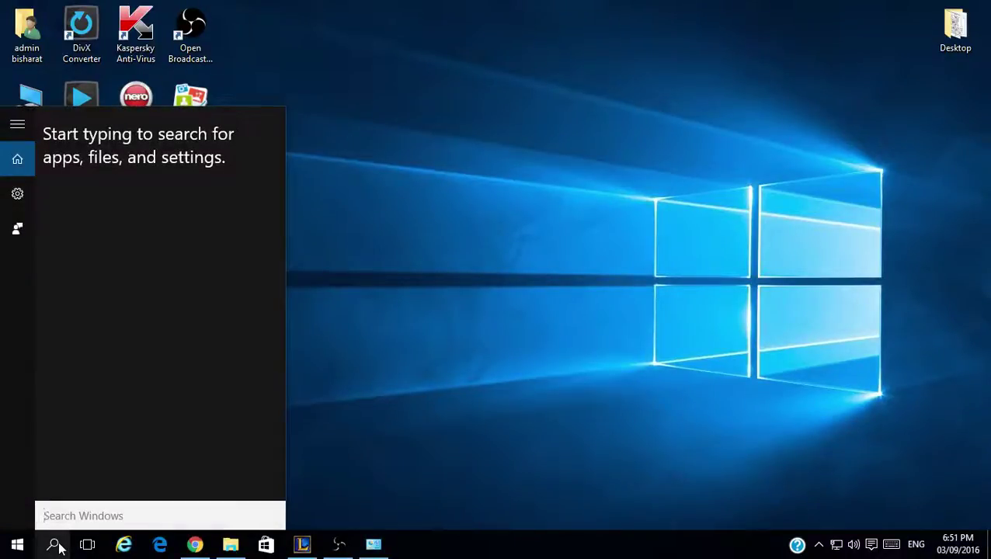
type("out")
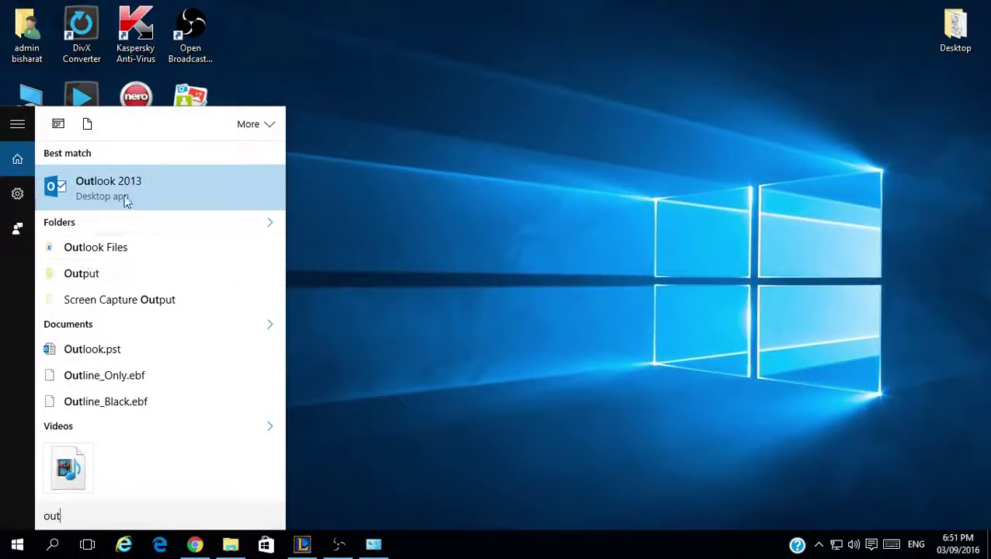
left_click(127, 200)
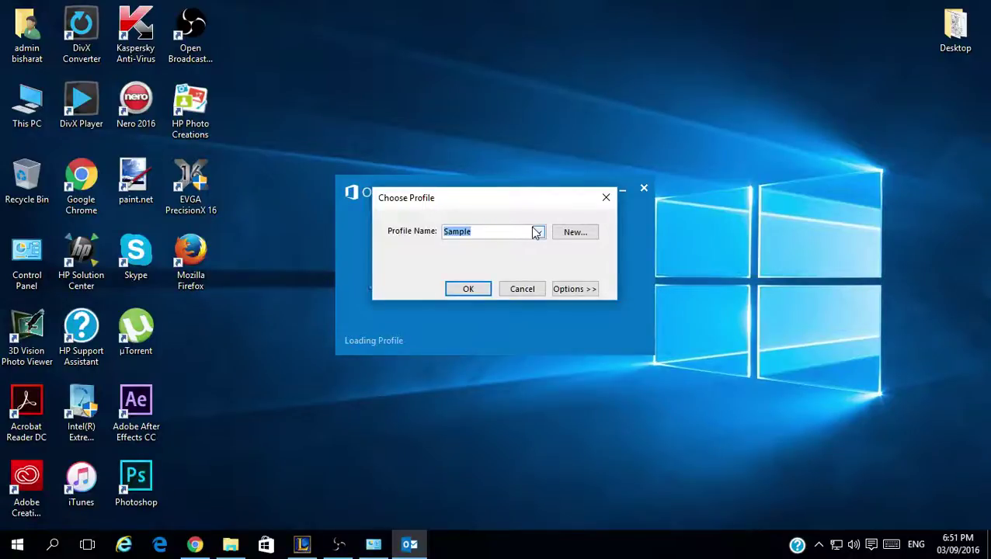
- Keep 'Sample' as the profile, view its extra options, and start Outlook
left_click(536, 232)
left_click(536, 232)
left_click(537, 233)
left_click(537, 233)
left_click(575, 289)
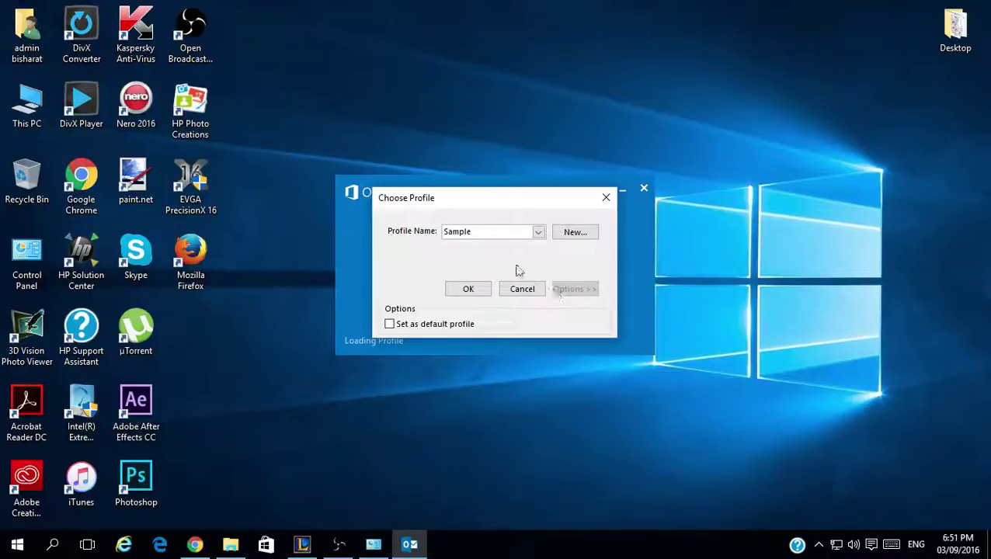
left_click(470, 289)
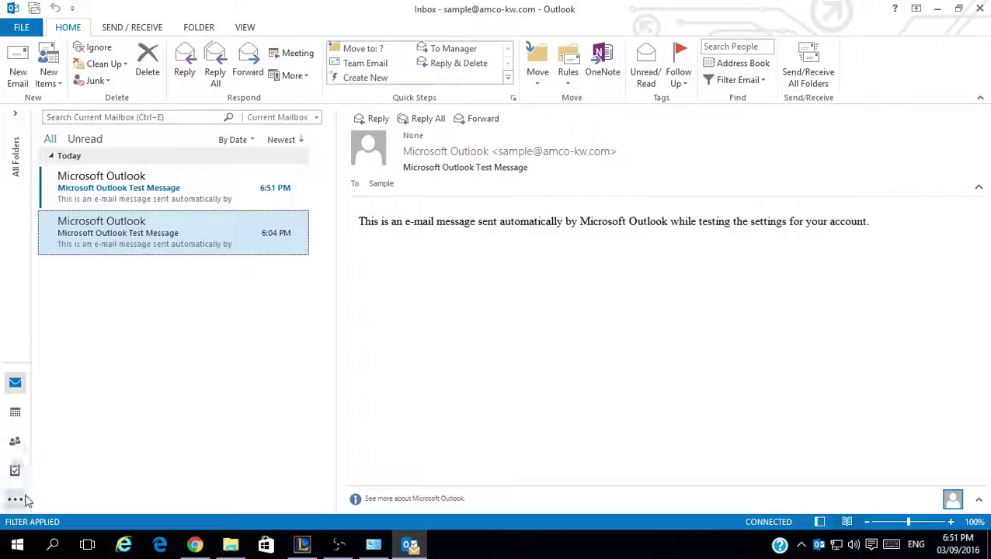
- Expand the folder pane and the Inbox to reveal Drafts, Sent, Trash and Junk
left_click(15, 499)
left_click(127, 334)
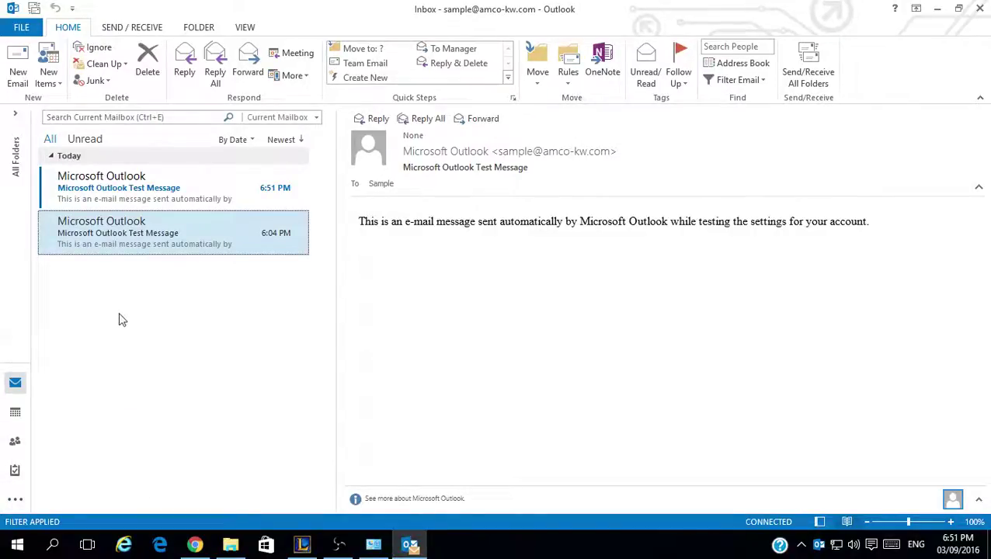
left_click(15, 117)
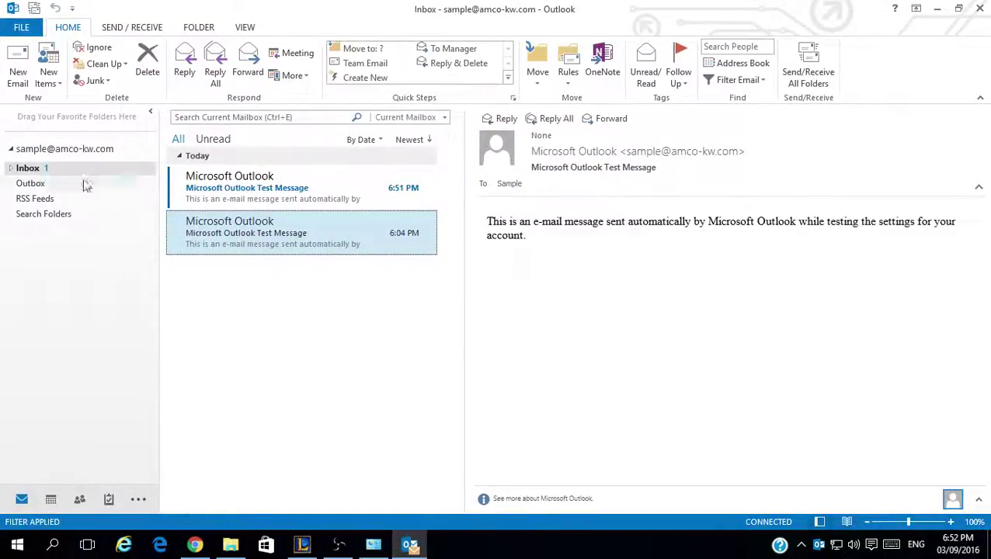
left_click(12, 170)
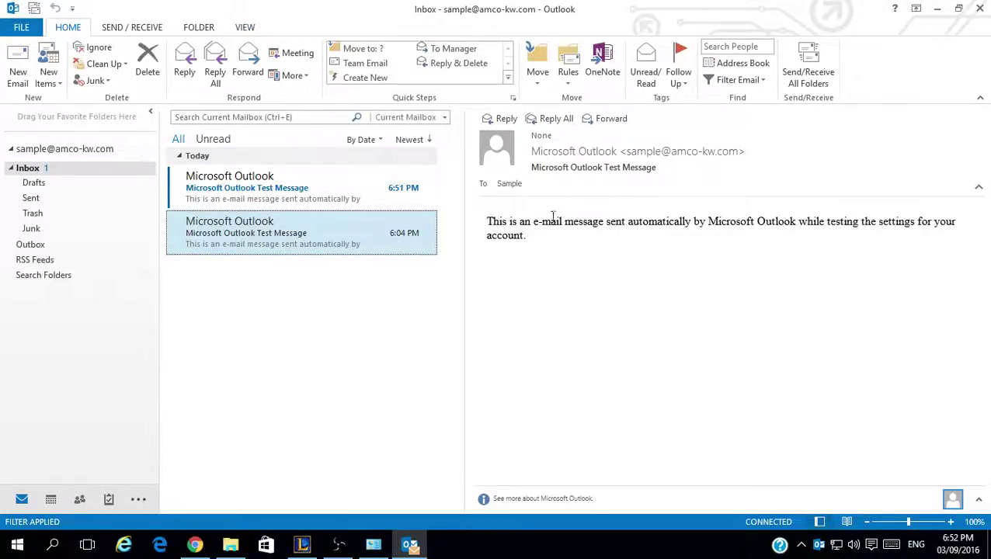
left_click(245, 27)
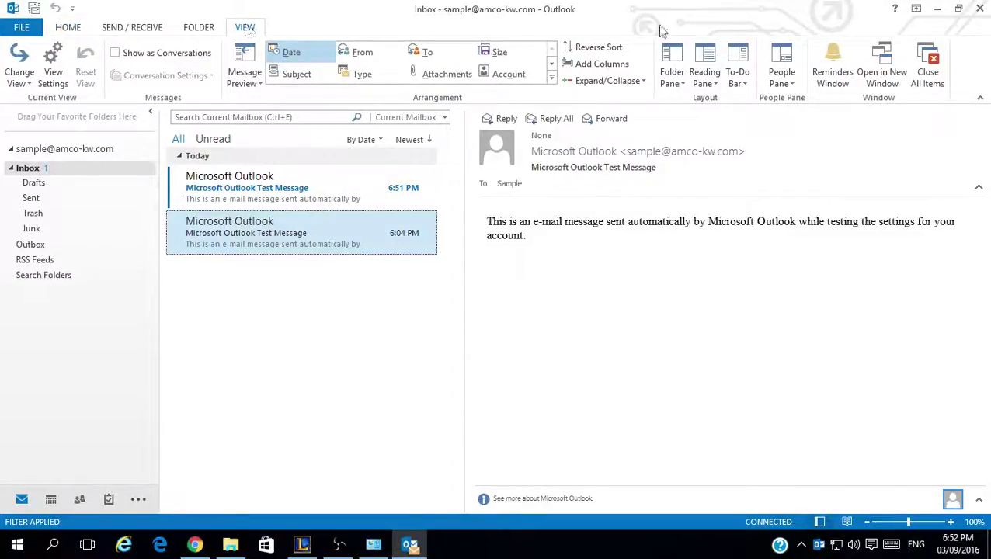
- Turn the reading pane off, then open and close the 6:51 PM test message
left_click(706, 77)
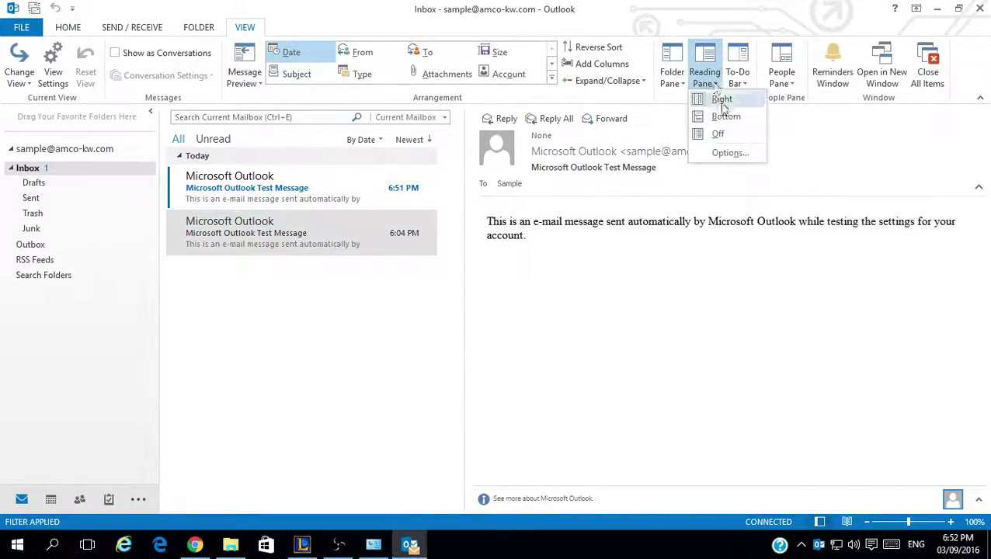
left_click(719, 134)
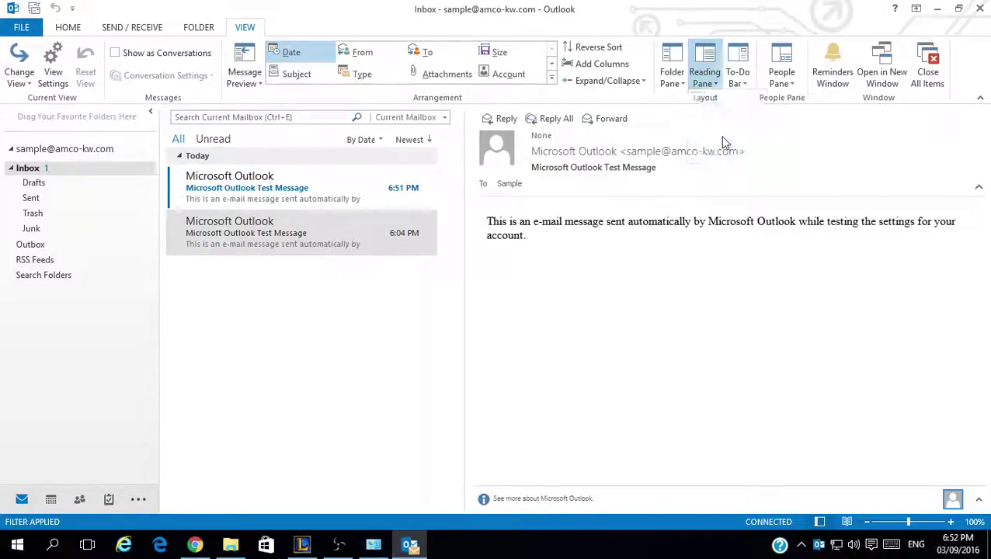
left_click(406, 180)
key("Return")
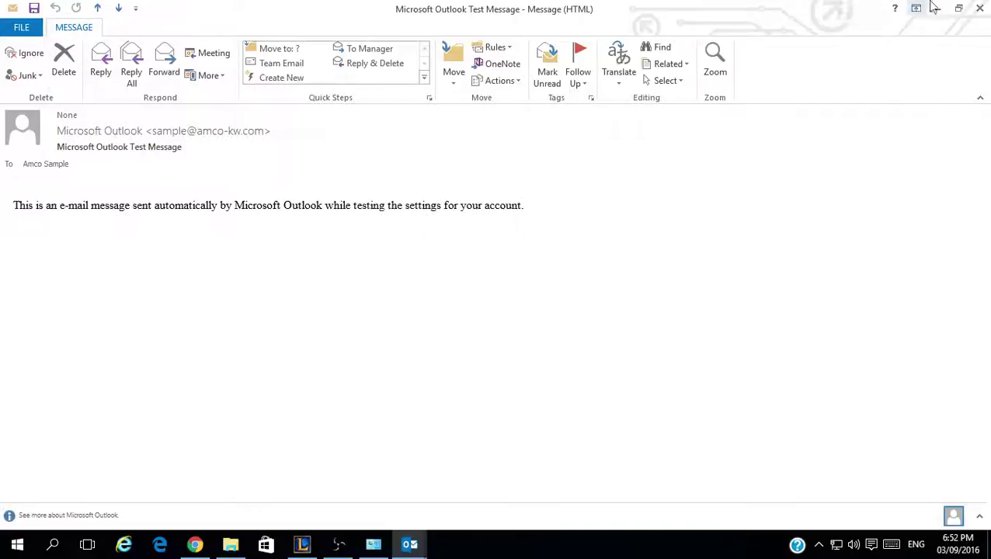
left_click(978, 8)
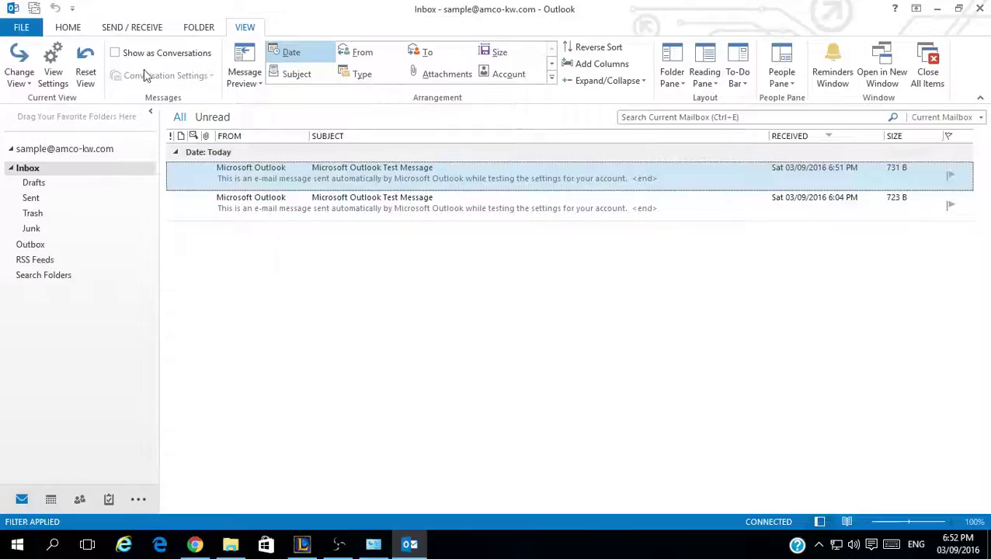
- Return to the Home tab, discard a blank new message, and reselect the Inbox
left_click(68, 28)
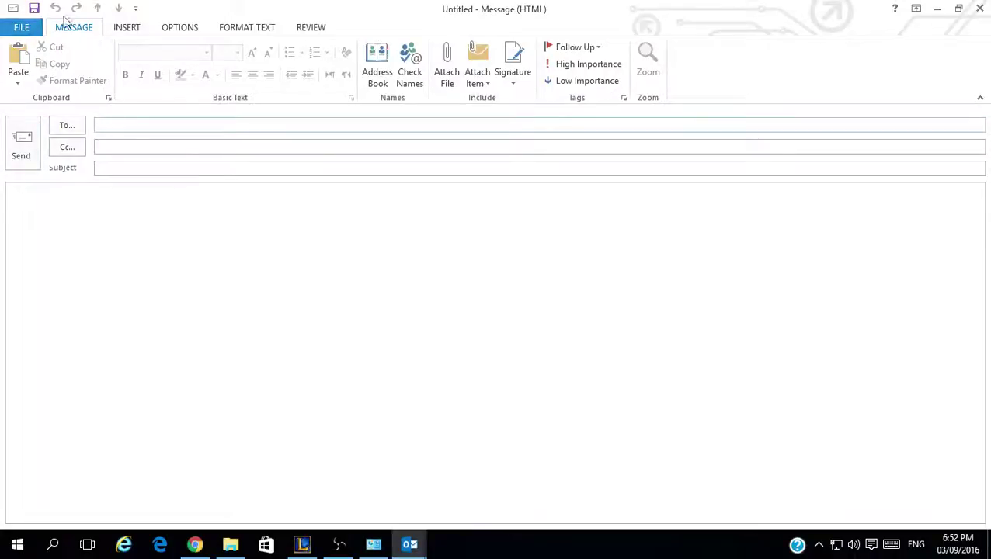
left_click(980, 8)
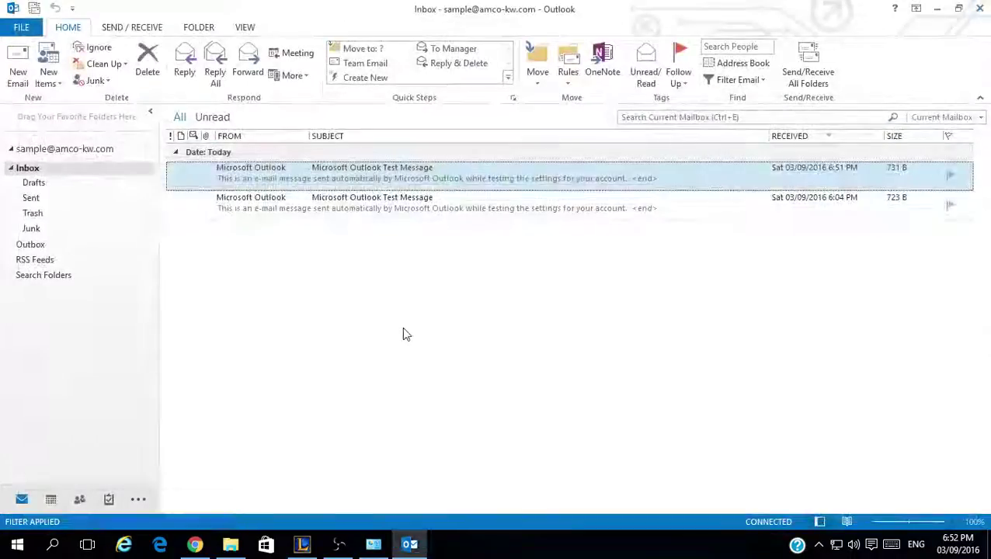
left_click(92, 169)
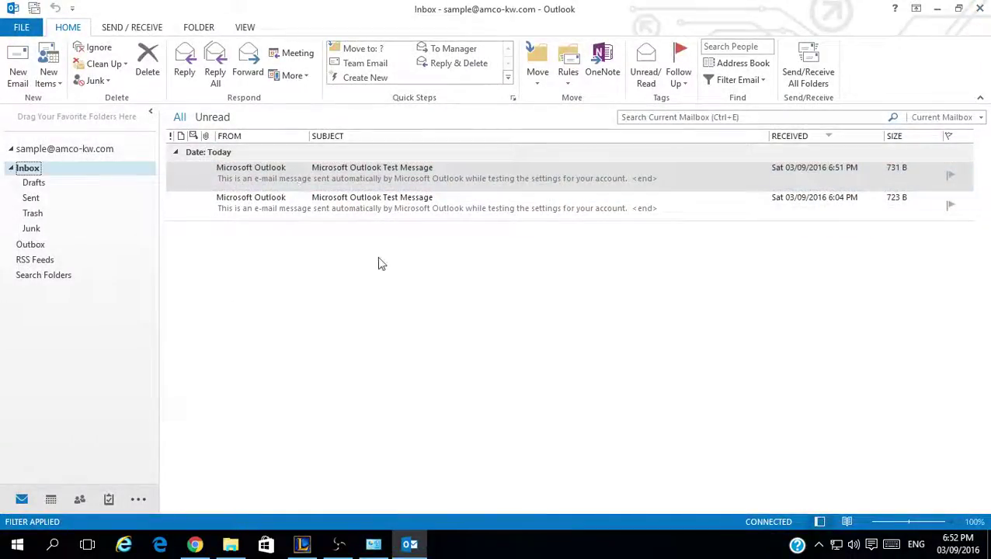
left_click(338, 544)
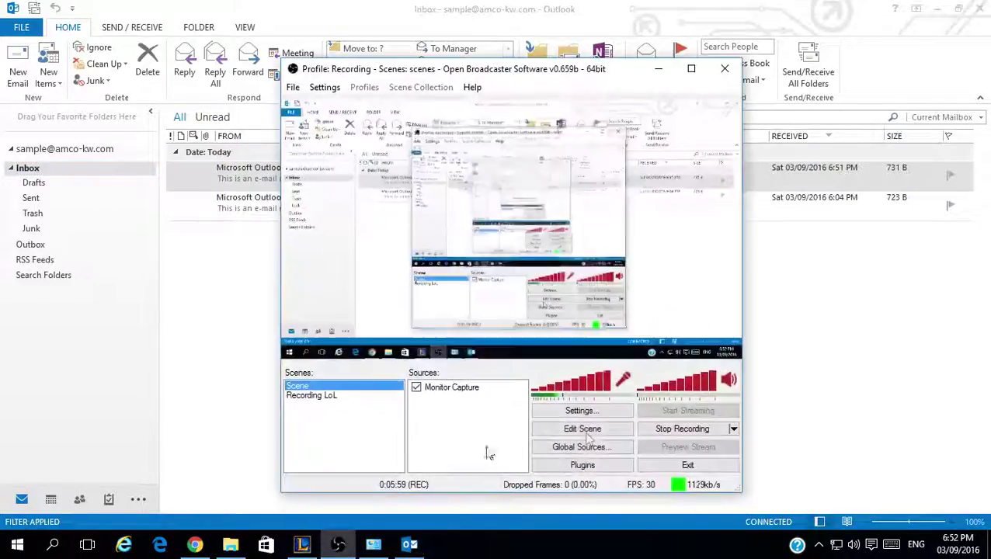